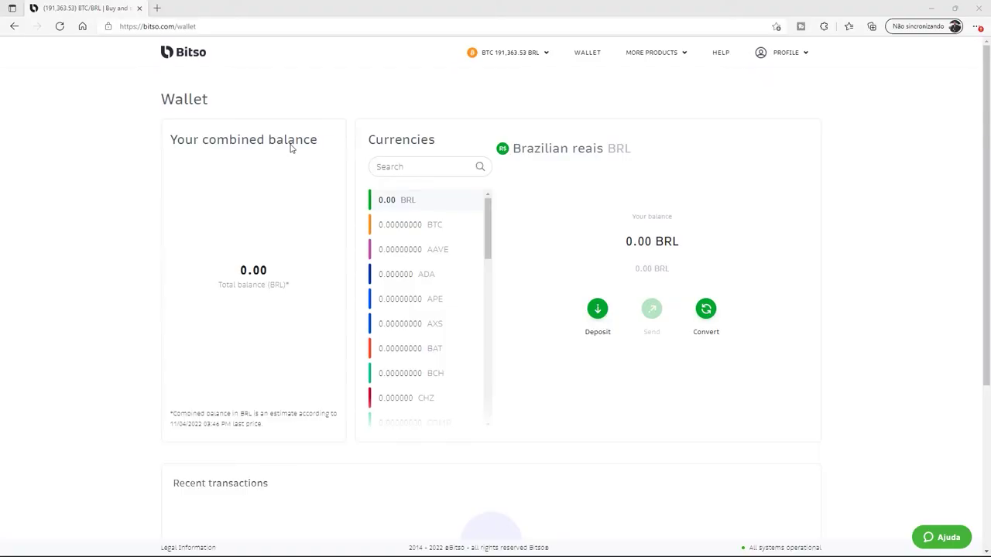
- Open the account's API settings from the Profile menu, where API Setup requires 2FA
left_click(766, 52)
left_click(767, 90)
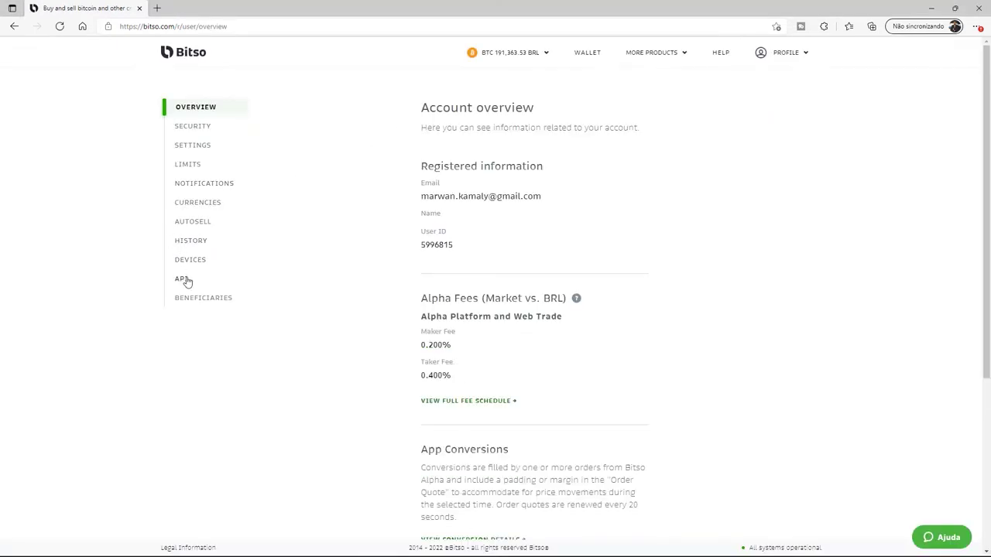
left_click(182, 282)
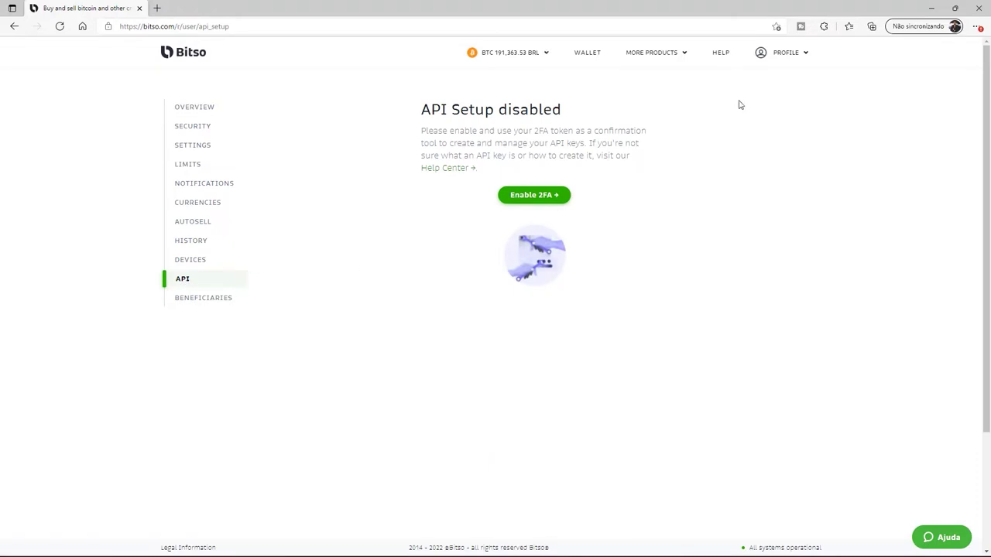
- Enable the 2FA Token by entering the 6-digit authenticator code and confirming in the restore-code dialog
left_click(536, 194)
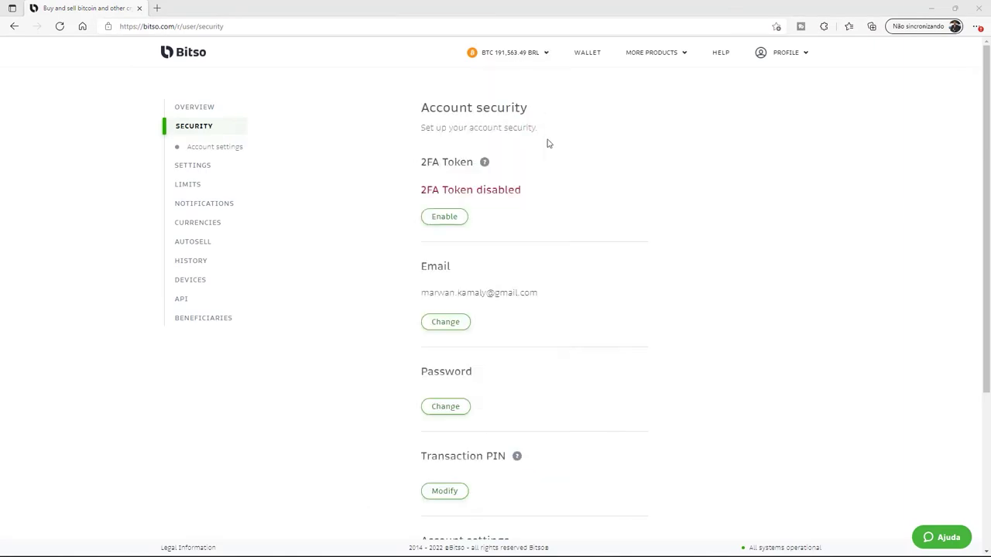
left_click(445, 216)
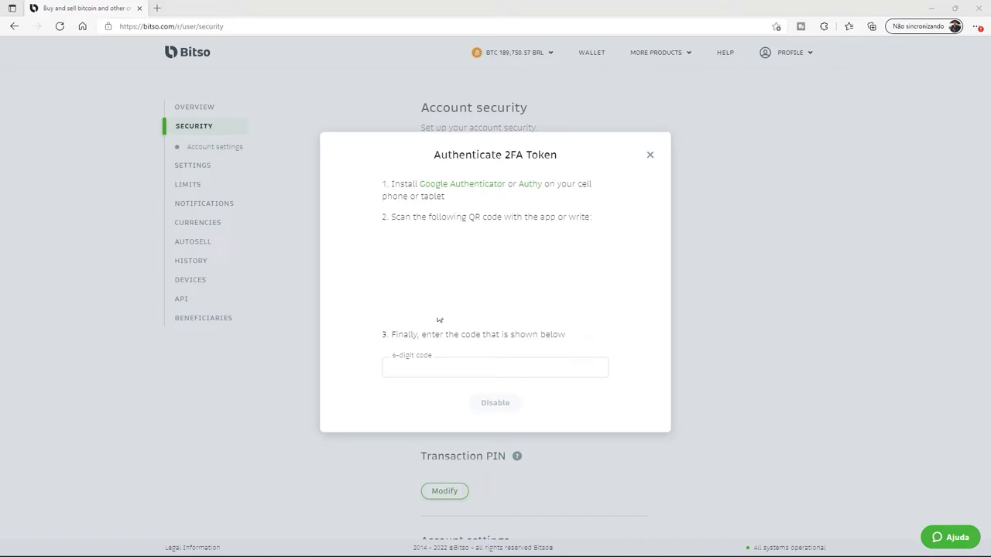
left_click(445, 368)
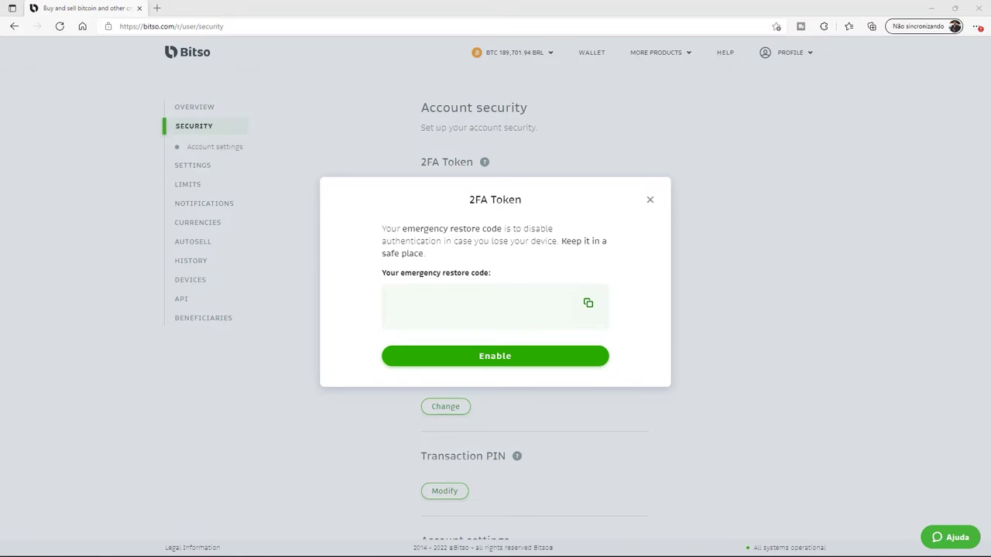
left_click(503, 358)
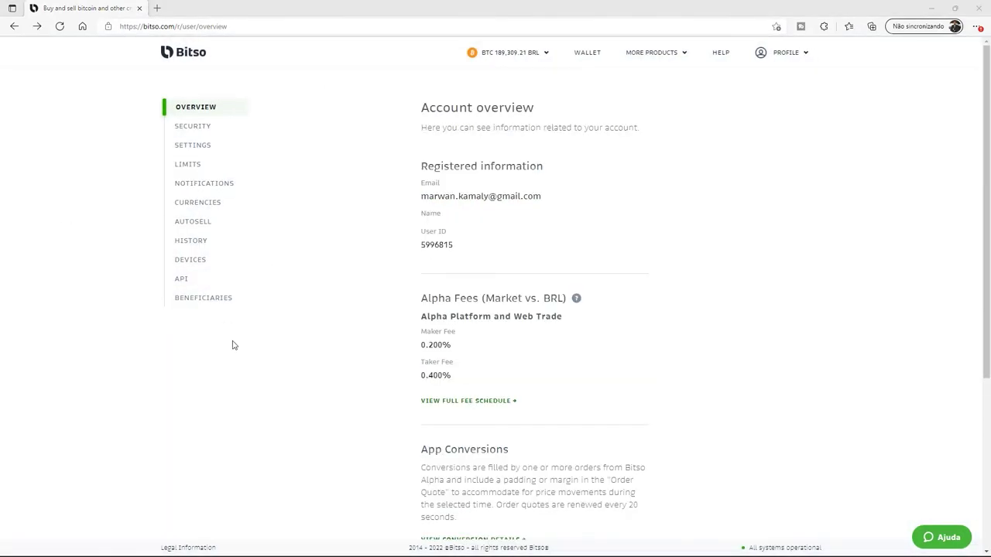
- From API settings, start a new API key, accept the API key risks and continue
left_click(182, 282)
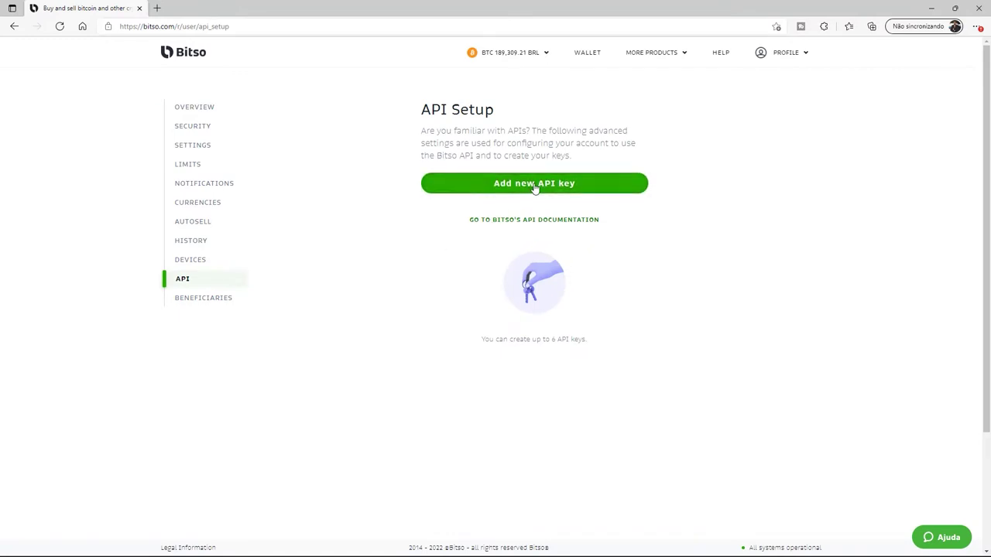
left_click(534, 186)
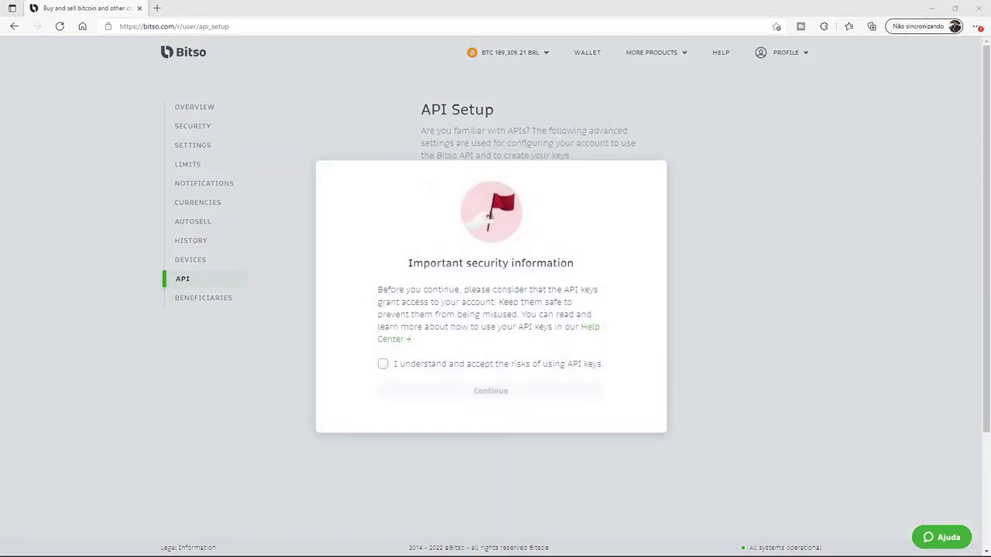
left_click(383, 364)
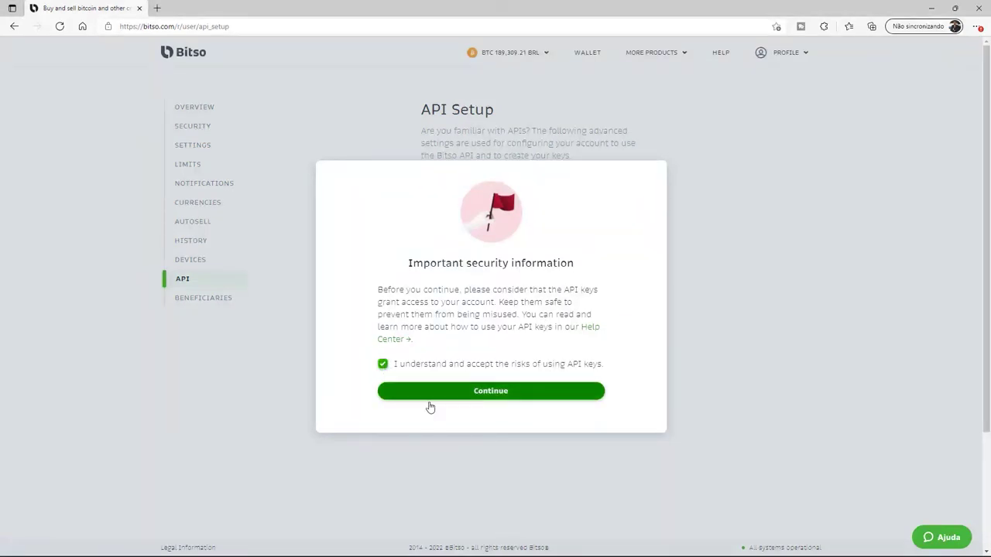
left_click(508, 394)
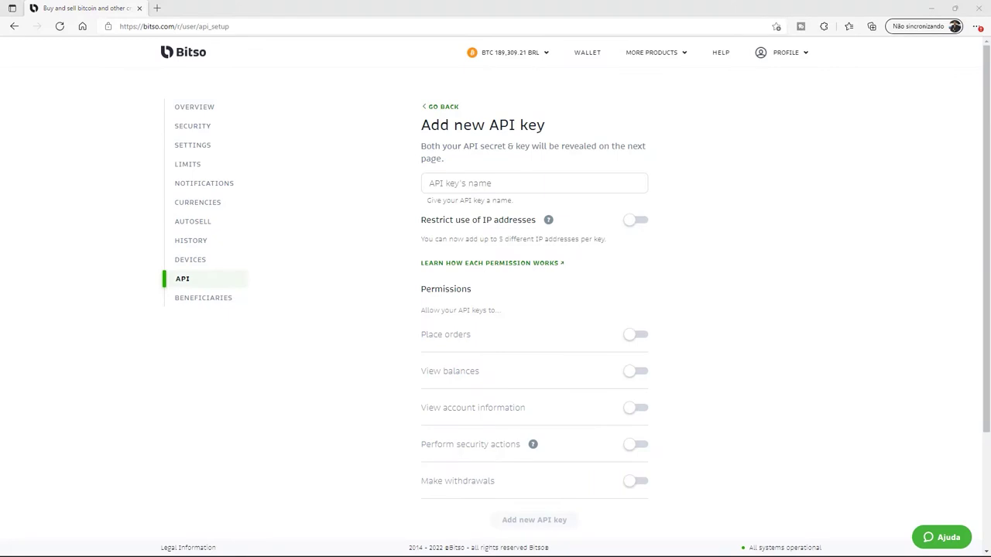
- Name the key and enable orders, balances, account info, security and withdrawal permissions
left_click(532, 181)
type("Marwa")
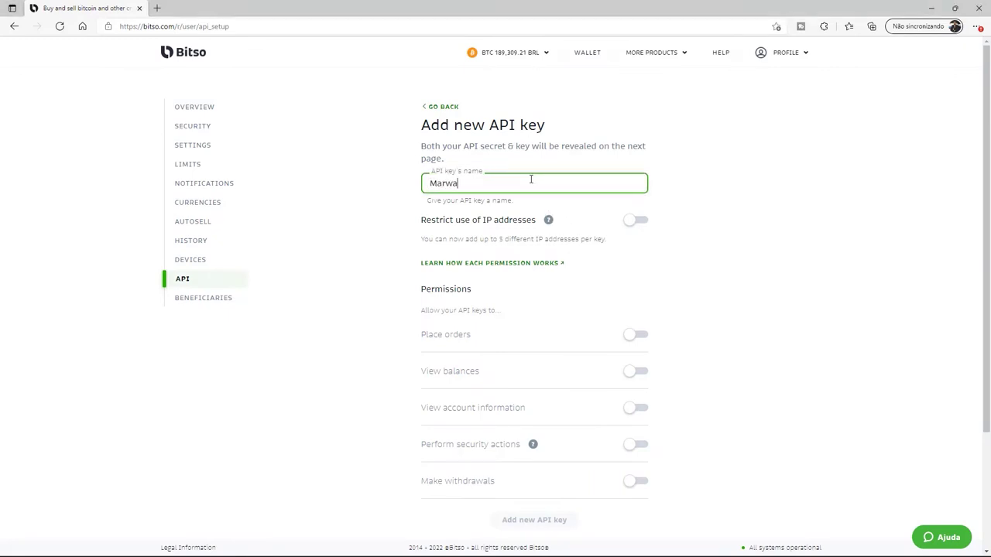
type("n's Key")
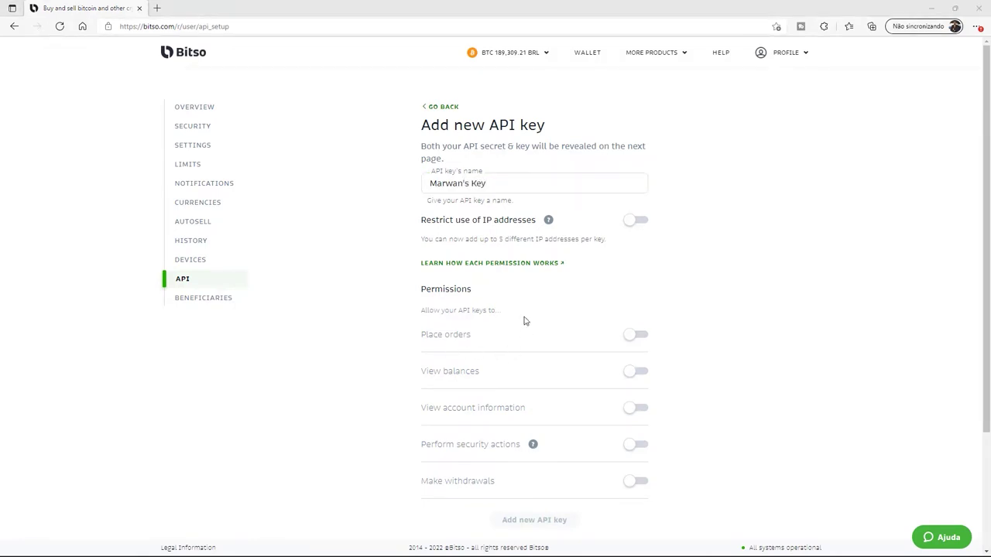
left_click(635, 334)
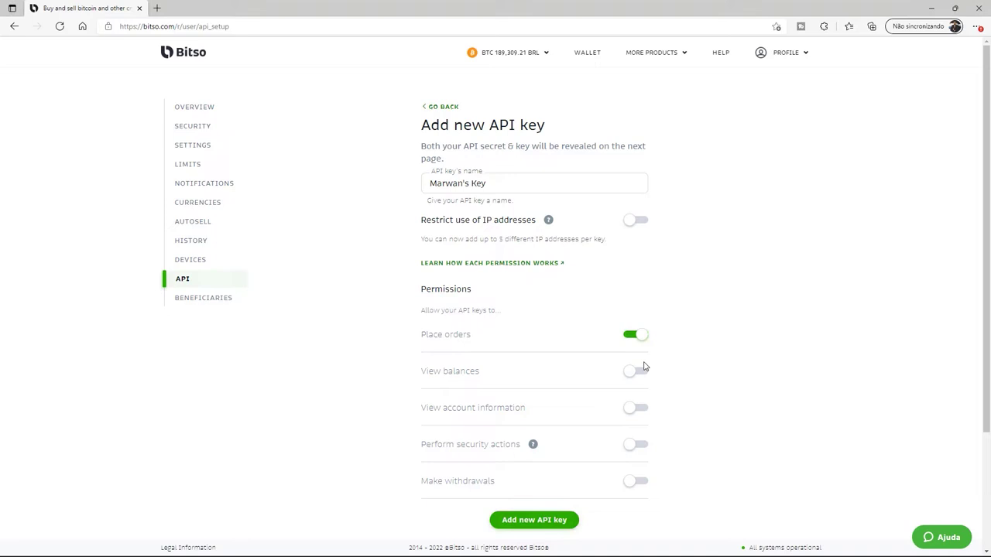
left_click(637, 375)
left_click(638, 409)
left_click(634, 447)
left_click(637, 479)
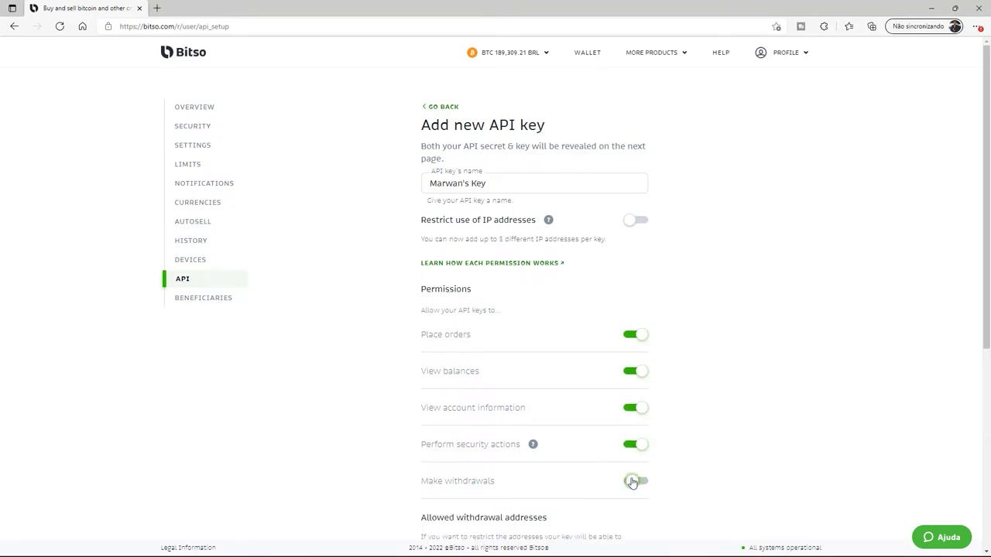
scroll(556, 500, "down", 3)
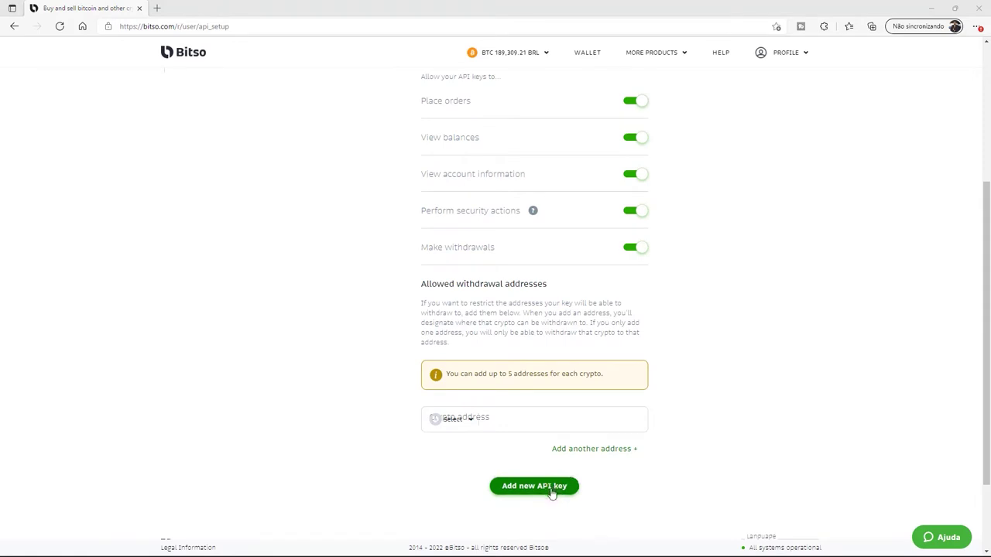
- Submit the key with the 2FA code, copy the API secret, acknowledge it, and return to API setup
left_click(552, 493)
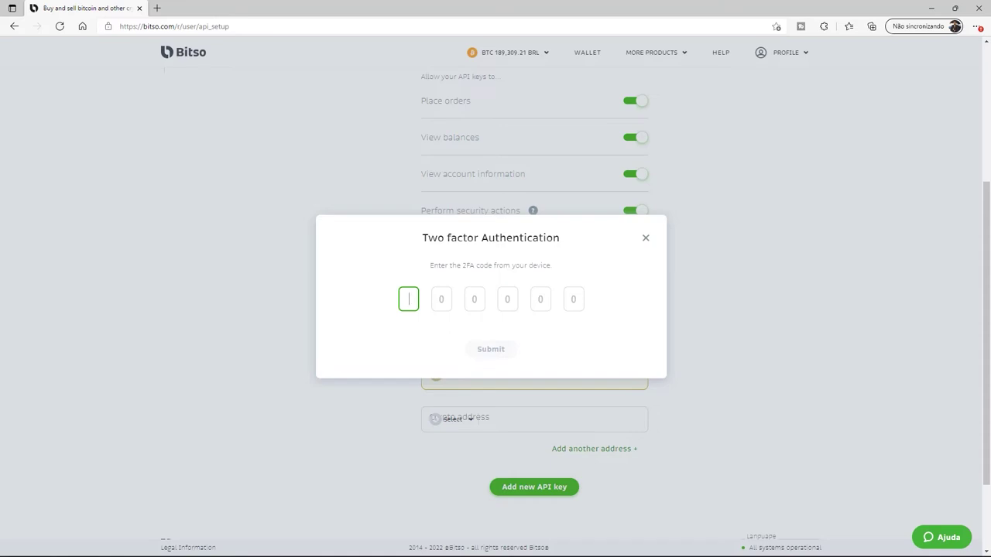
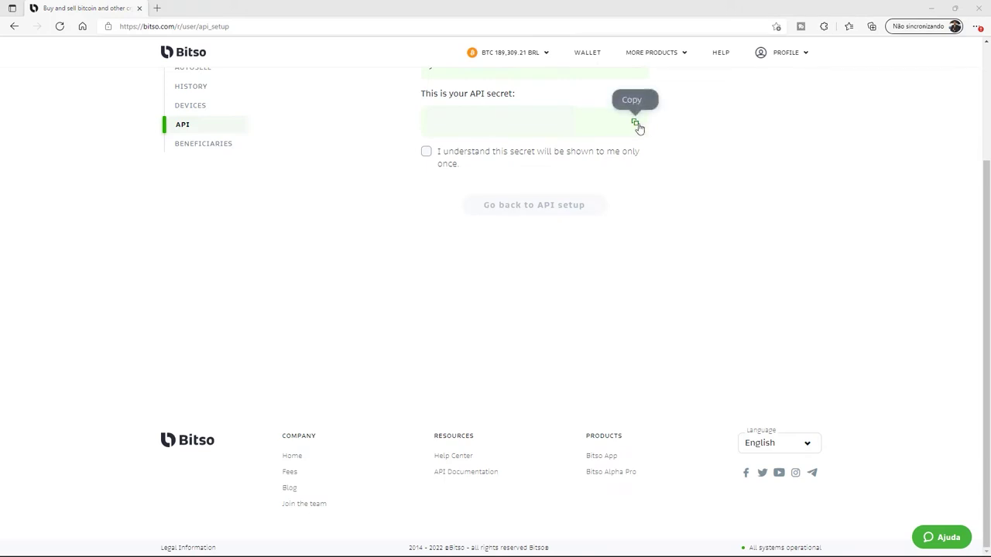
left_click(637, 126)
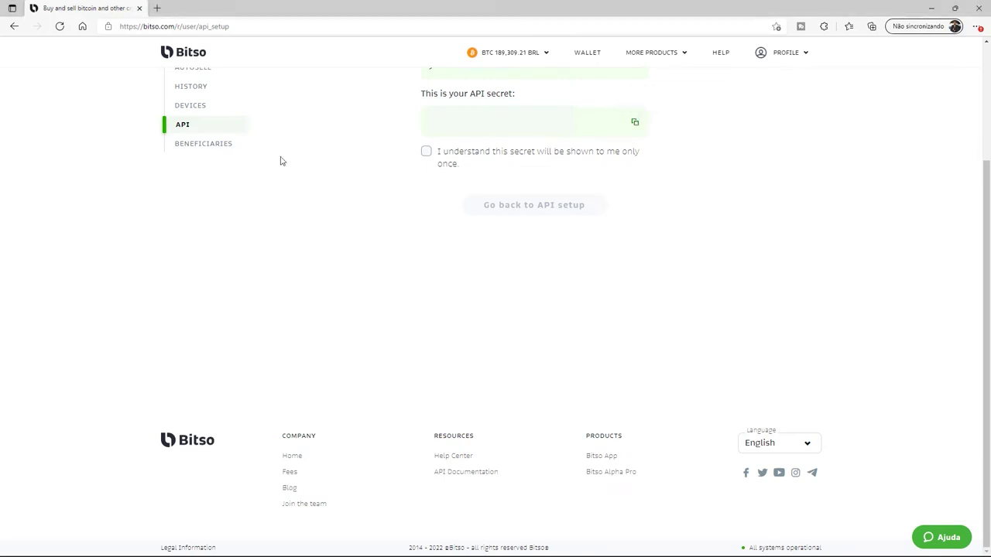
left_click(427, 152)
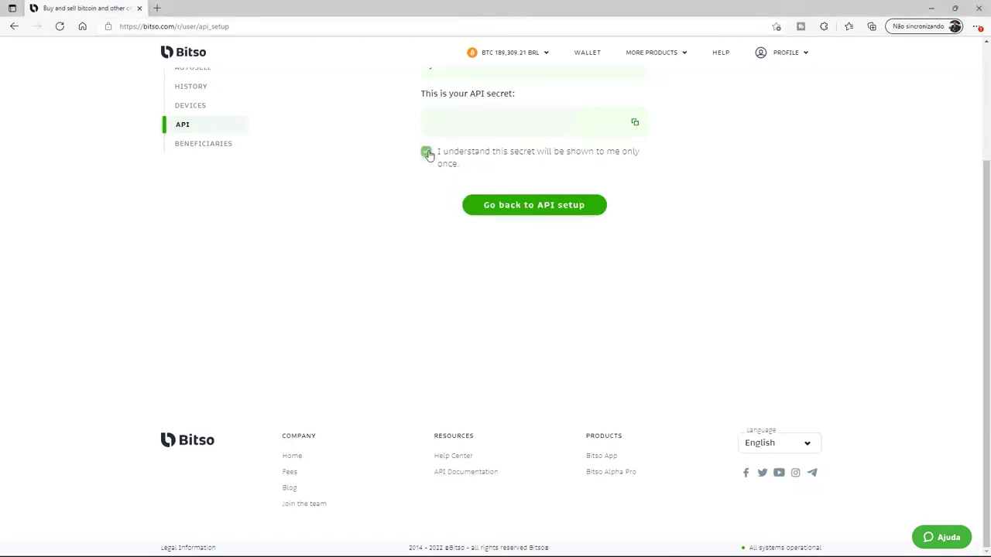
left_click(516, 206)
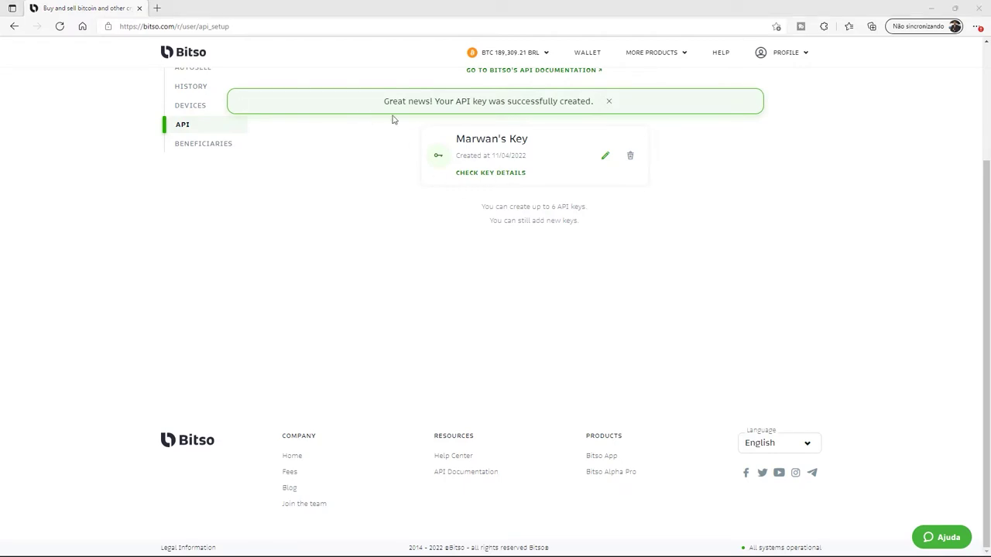
- Open the new key's details and copy its private key to the clipboard
left_click(488, 173)
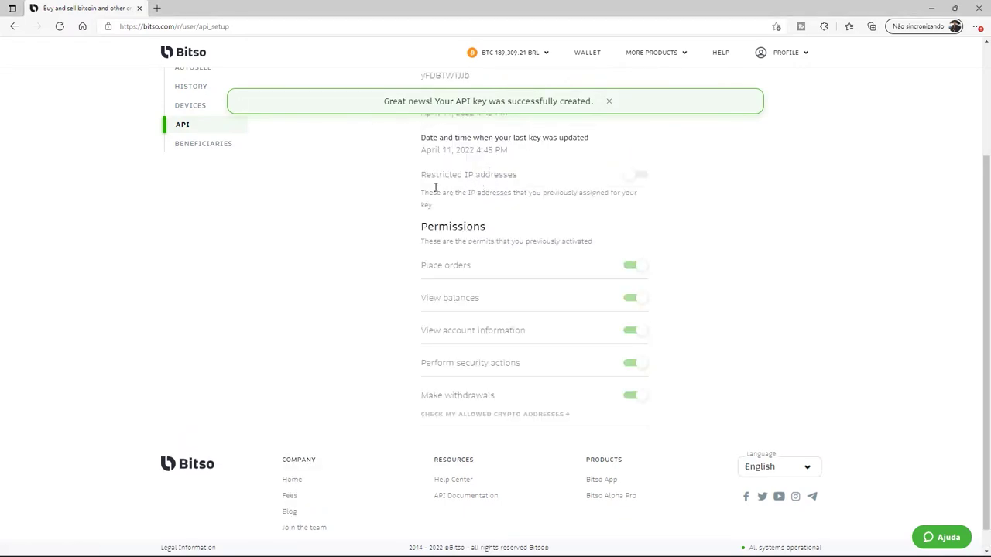
scroll(496, 309, "up", 2)
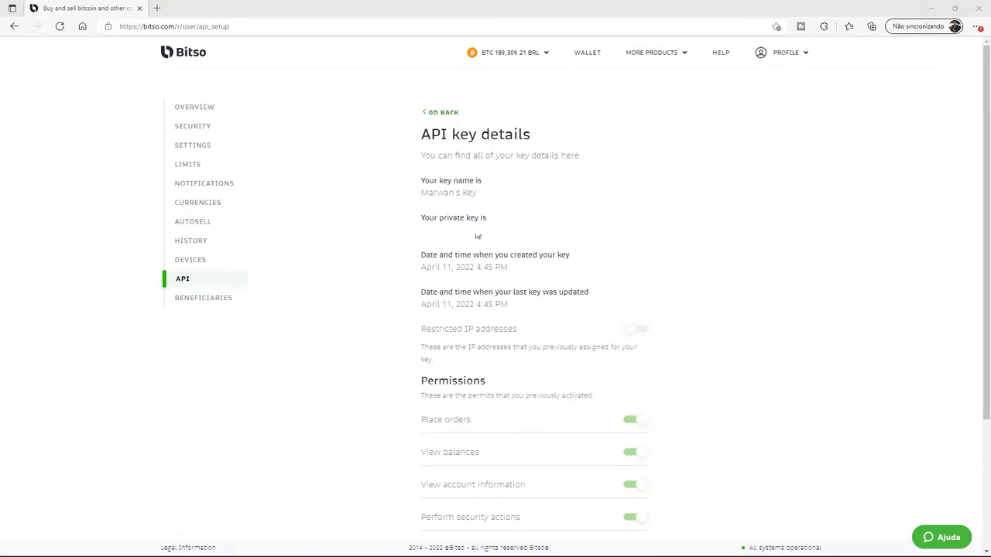
left_click_drag(470, 237, 427, 237)
right_click(428, 236)
left_click(449, 242)
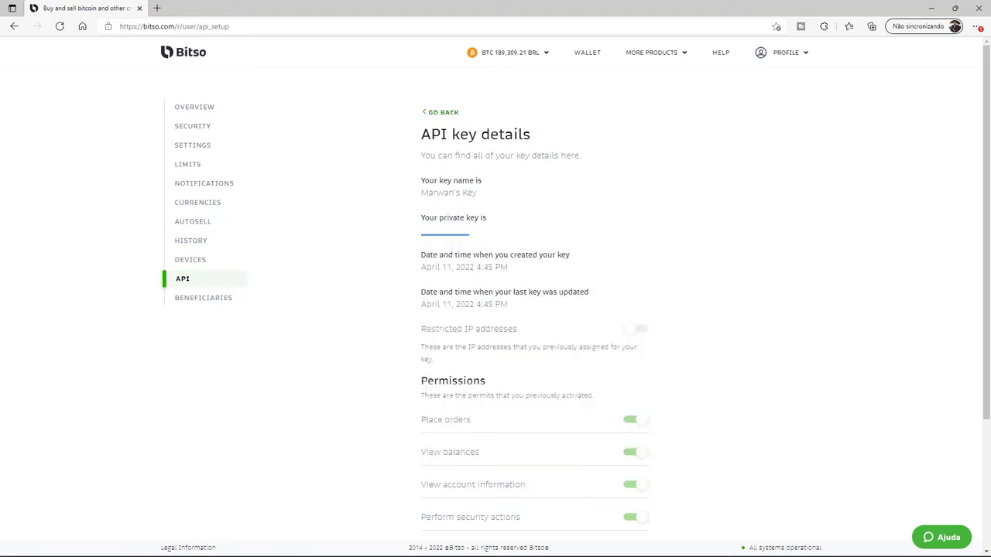
key("alt+Tab")
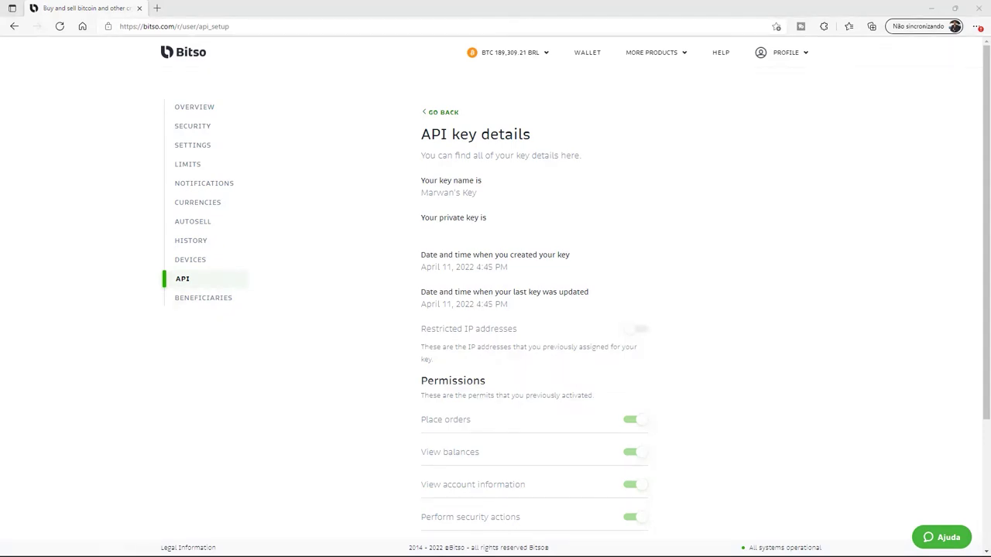
- In Vector Pro, add an exchange account via Trade > Add Exchange Account and choose Bitso
key("alt+Tab")
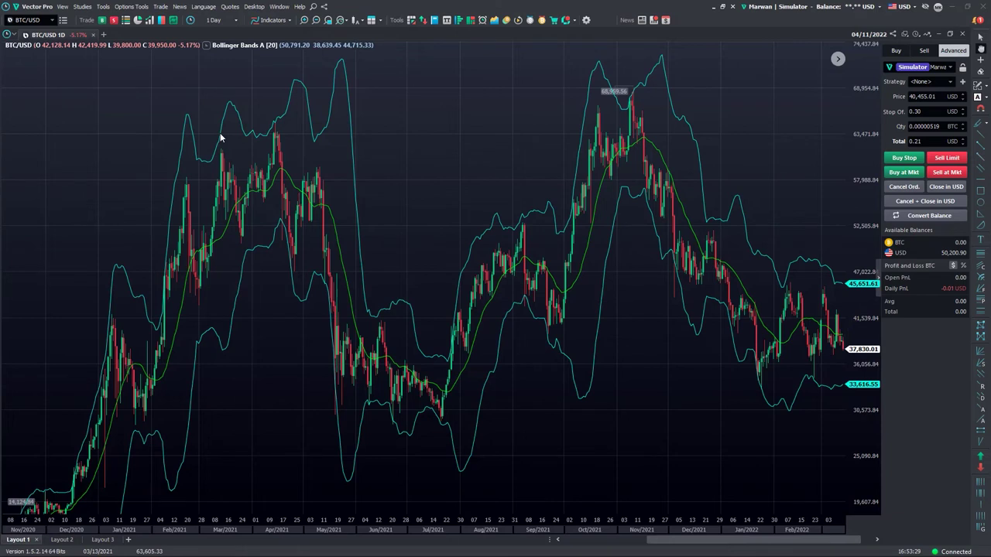
left_click(160, 6)
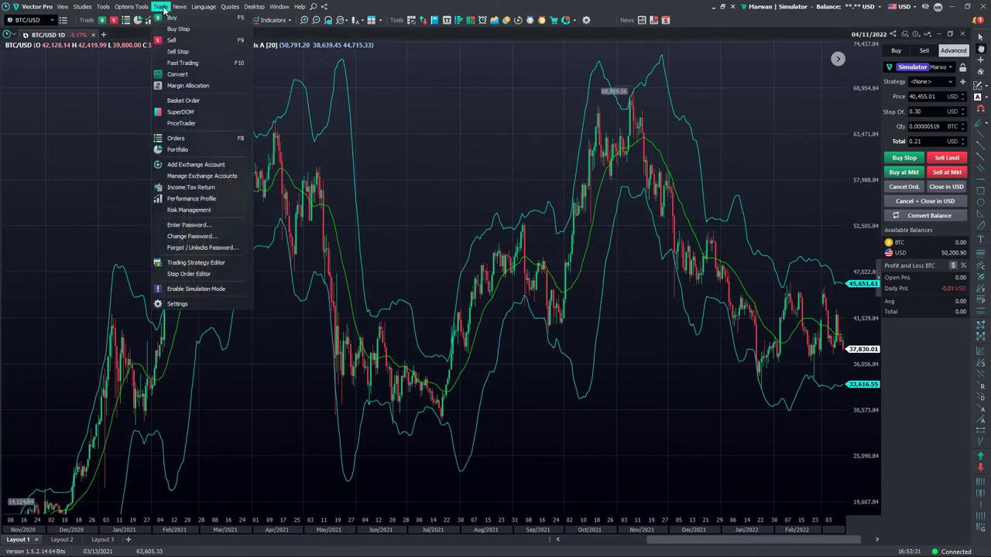
left_click(203, 165)
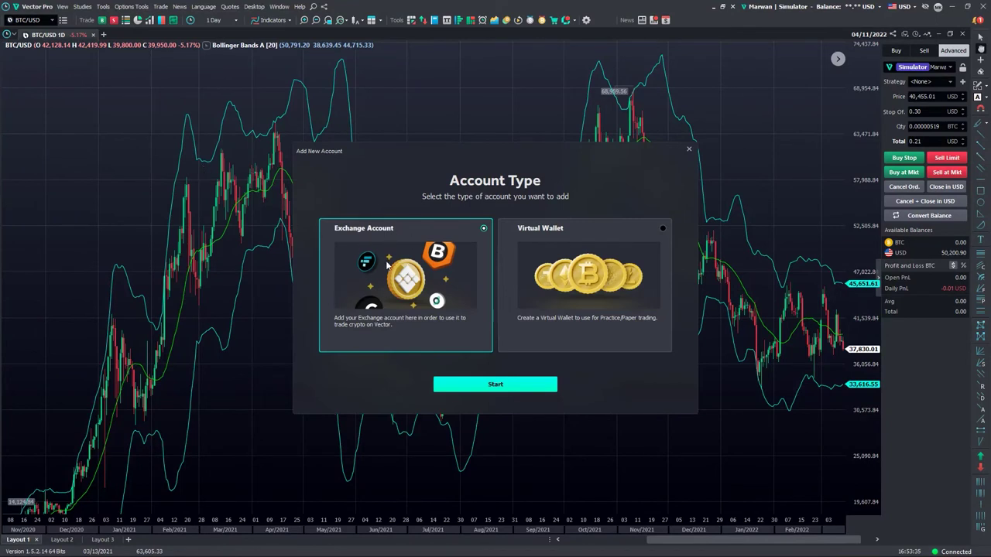
left_click(479, 387)
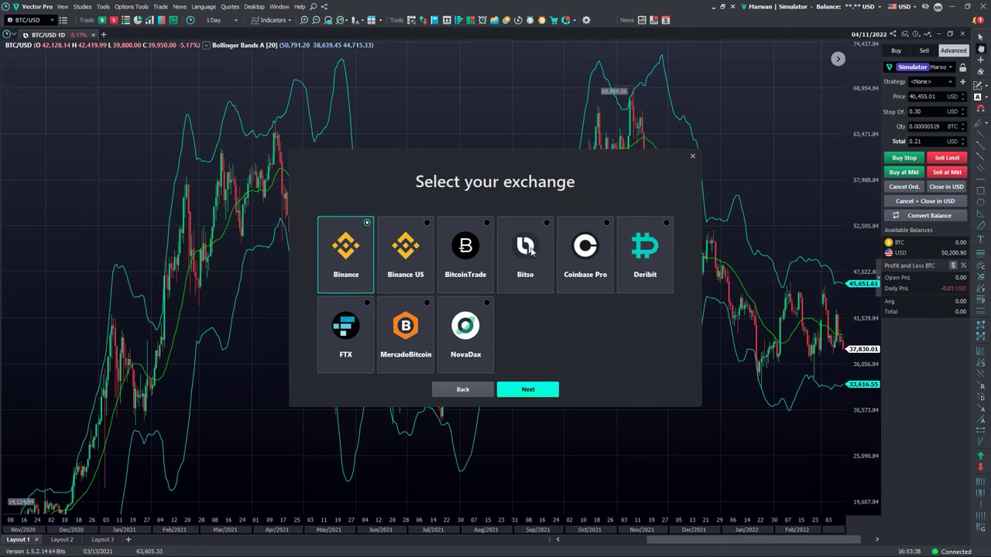
left_click(531, 247)
left_click(523, 387)
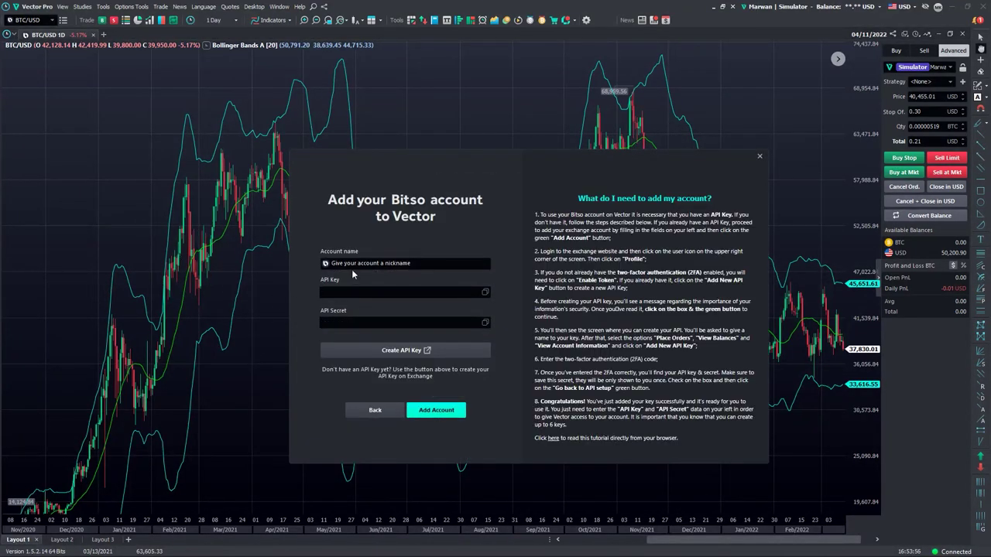
- Enter the account nickname, supply the Bitso API key and secret, and add the account
left_click(353, 263)
type("Marwan")
left_click(436, 412)
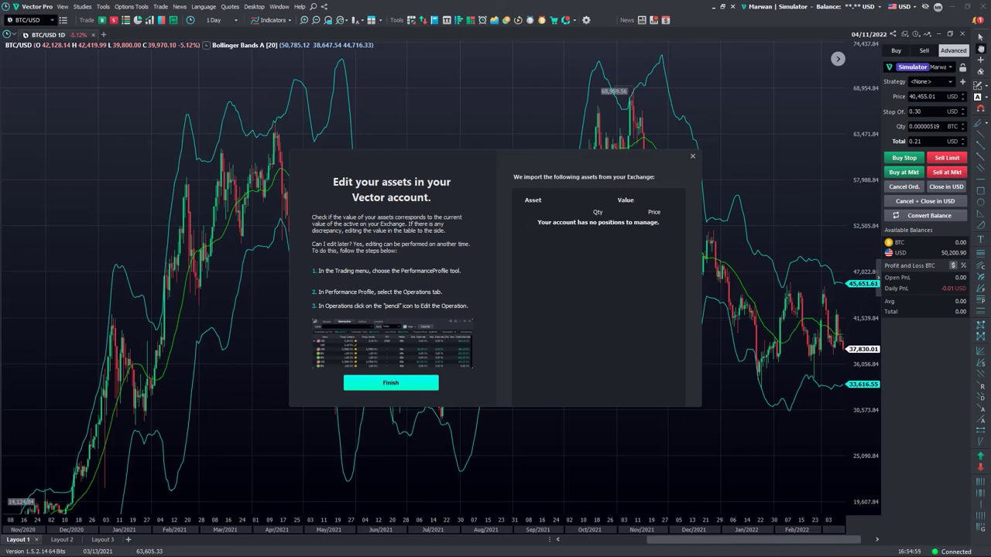
- Finish the Bitso setup and verify the account is listed in the trading panel's account selector
left_click(398, 384)
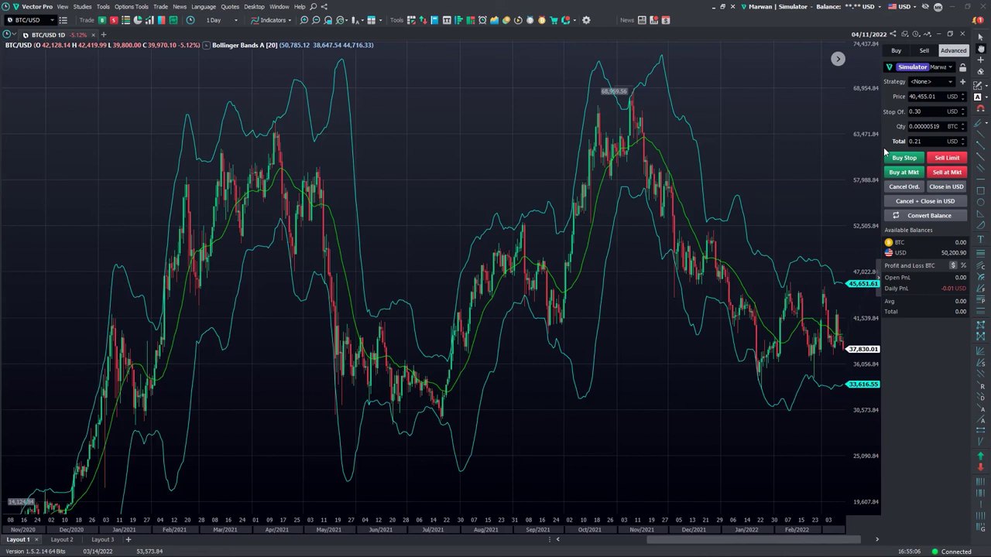
left_click(951, 68)
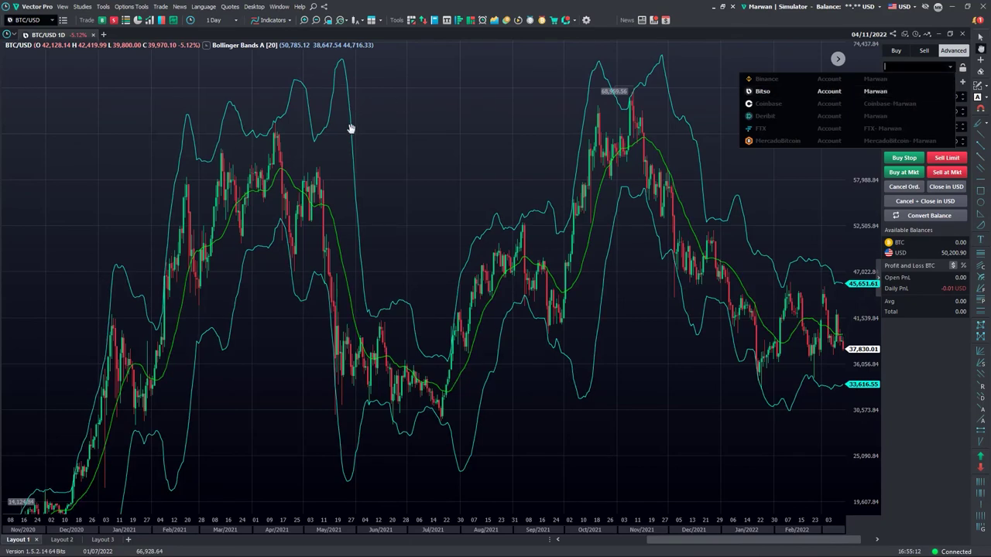
left_click(732, 387)
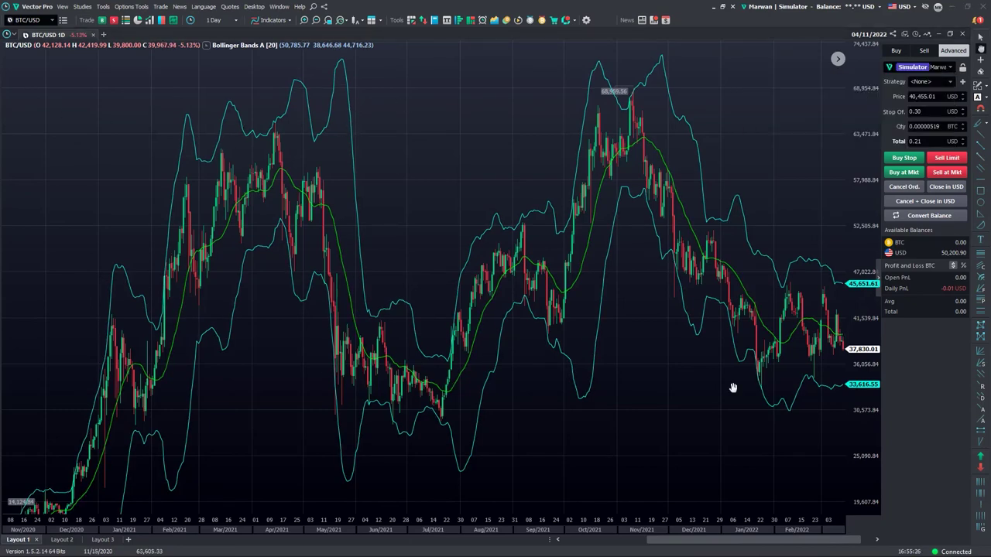